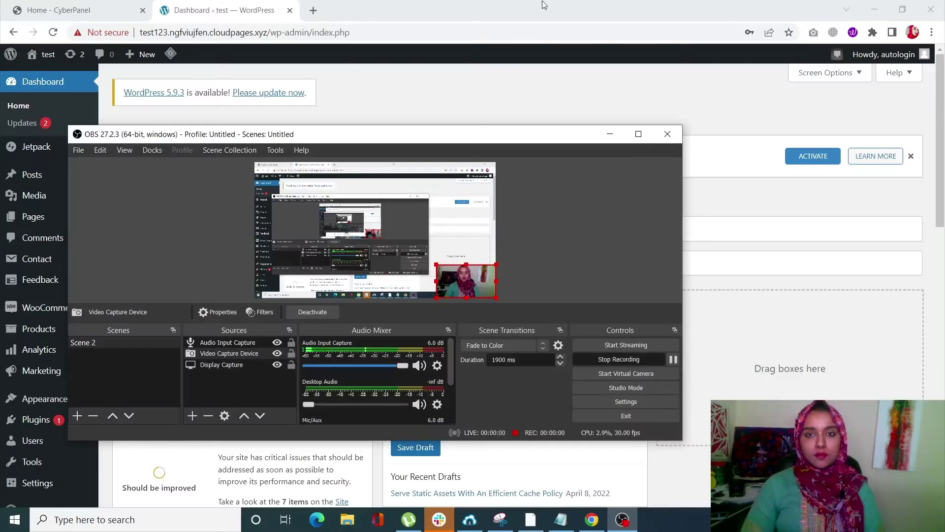
Step: Bring the Chrome window with the WordPress dashboard in front of the recorder
left_click(544, 7)
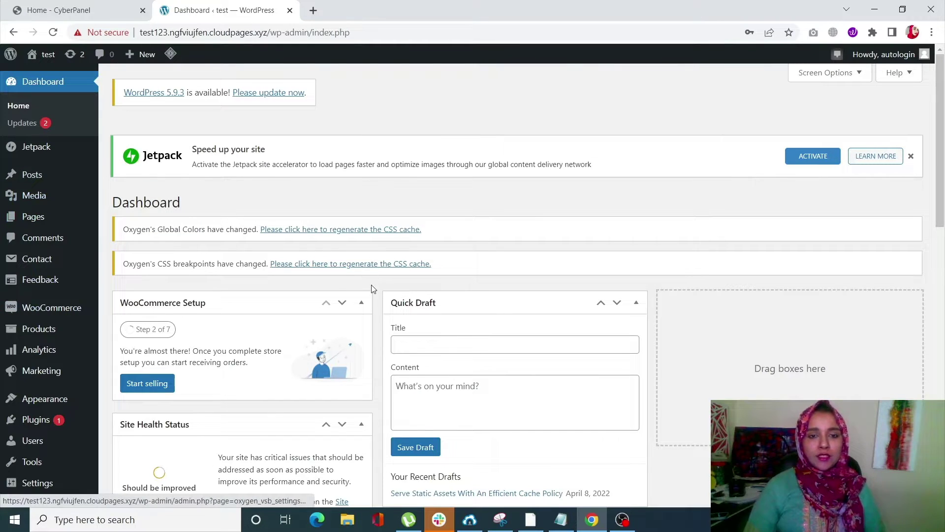
Step: Open the All Products list from the Products menu
mouse_move(27, 332)
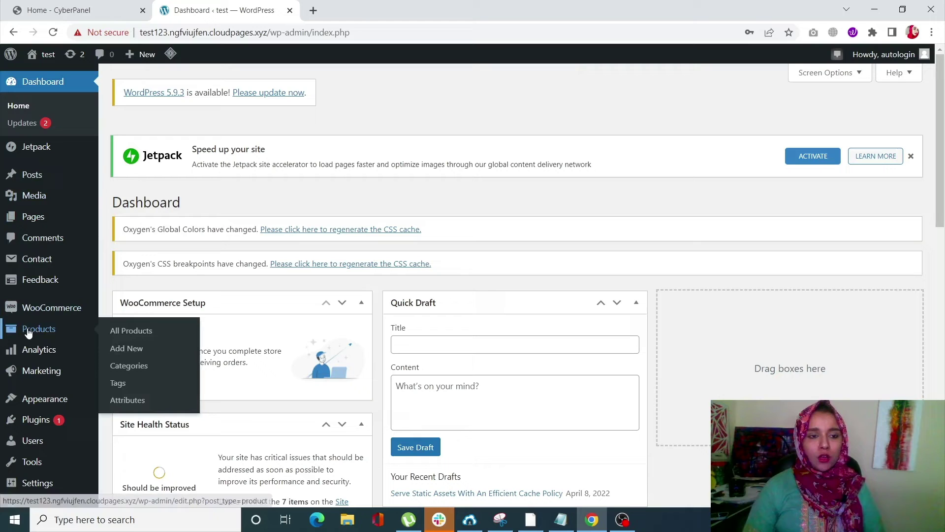
left_click(28, 333)
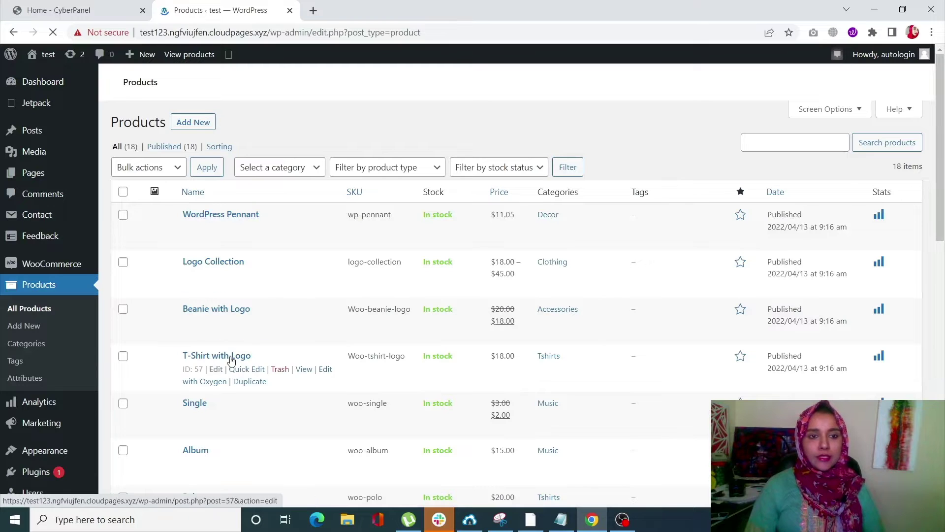
scroll(184, 364, "down", 10)
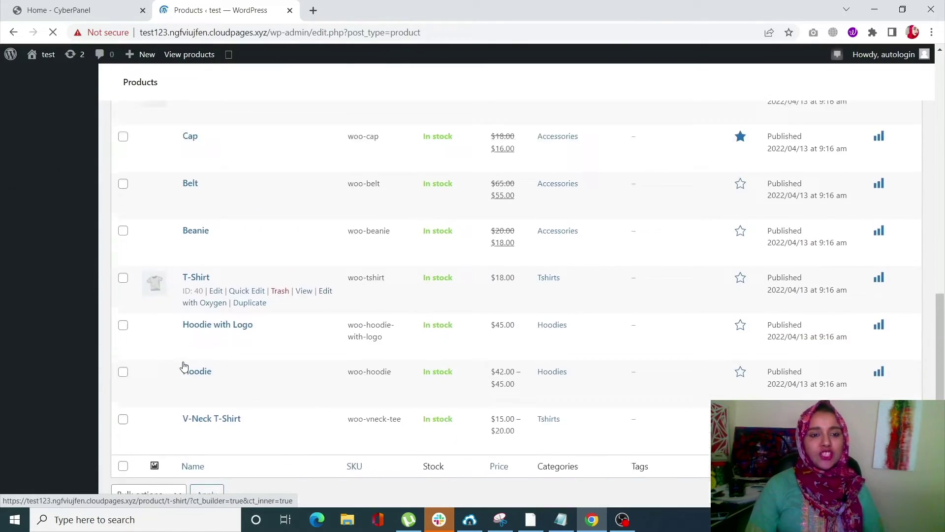
scroll(184, 367, "up", 5)
scroll(184, 367, "up", 10)
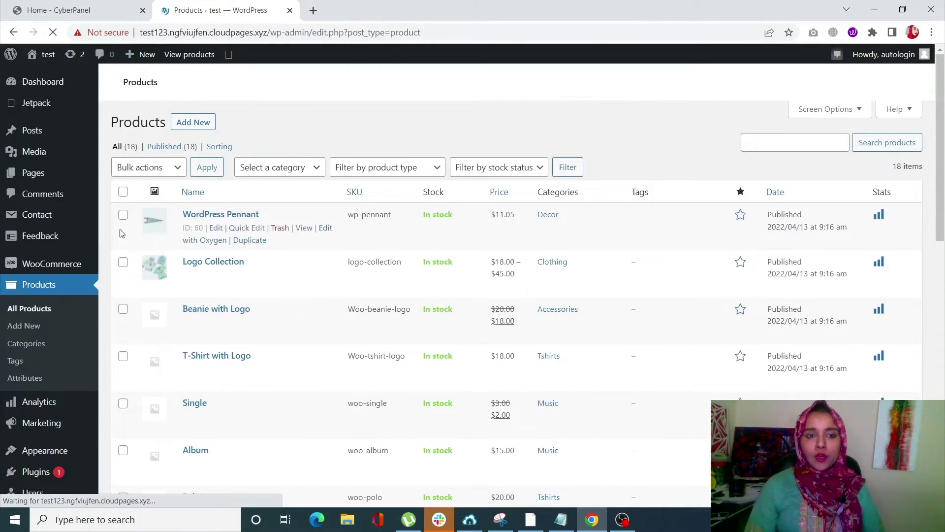
Step: Tick WordPress Pennant, Logo Collection, Beanie with Logo and T-Shirt with Logo, then choose Move to Trash
left_click(123, 216)
left_click(123, 262)
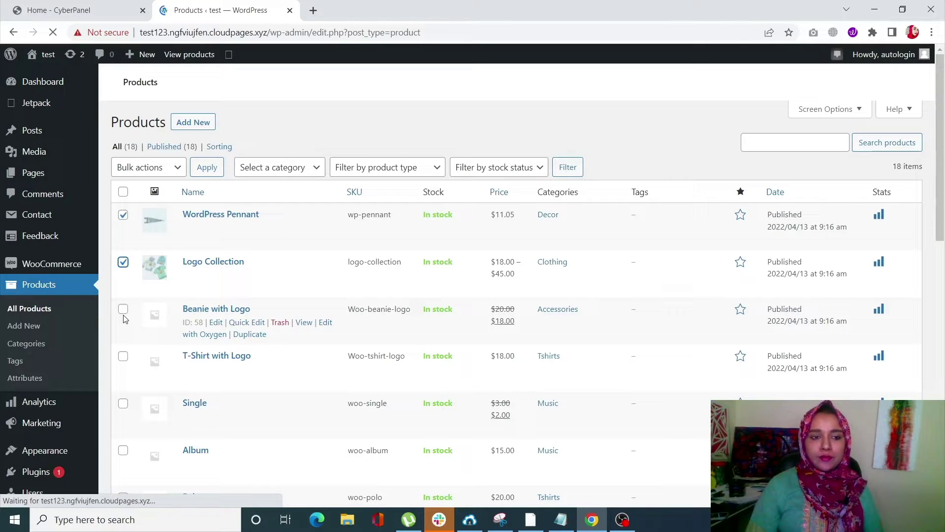
left_click(123, 309)
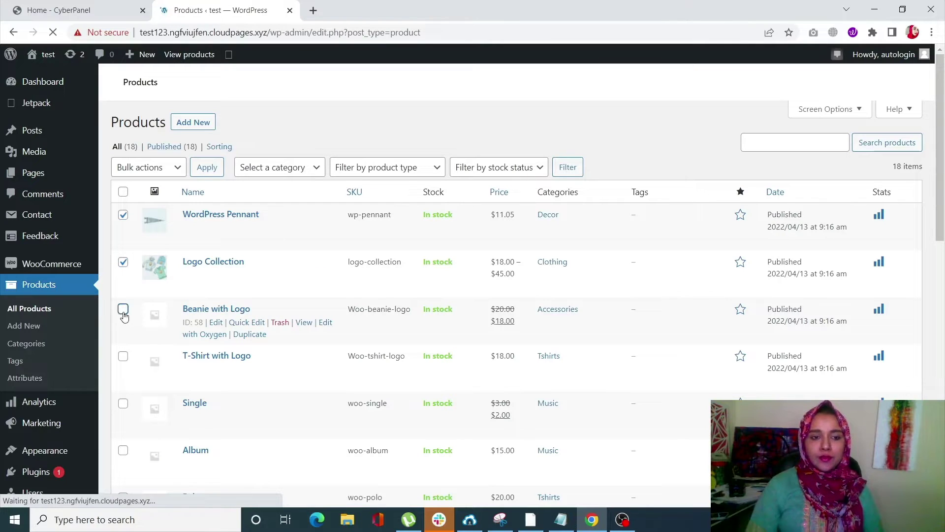
left_click(123, 356)
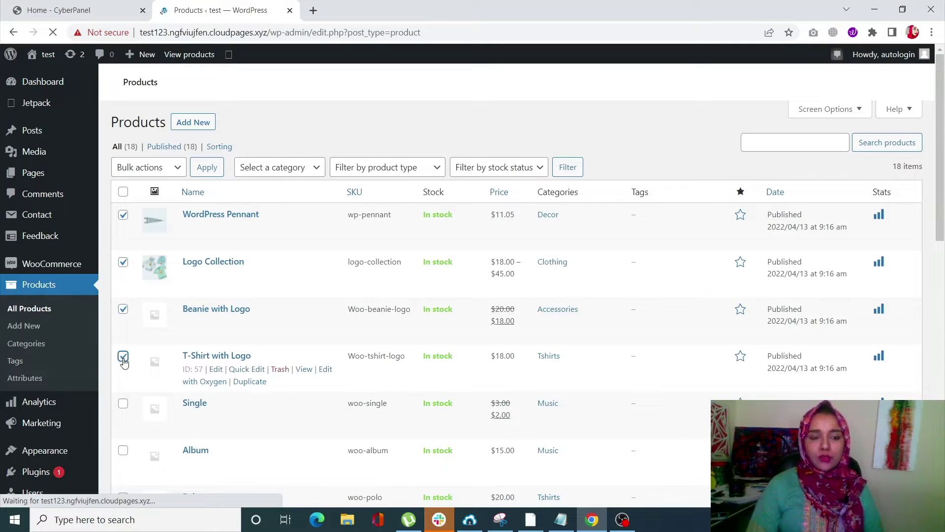
left_click(173, 172)
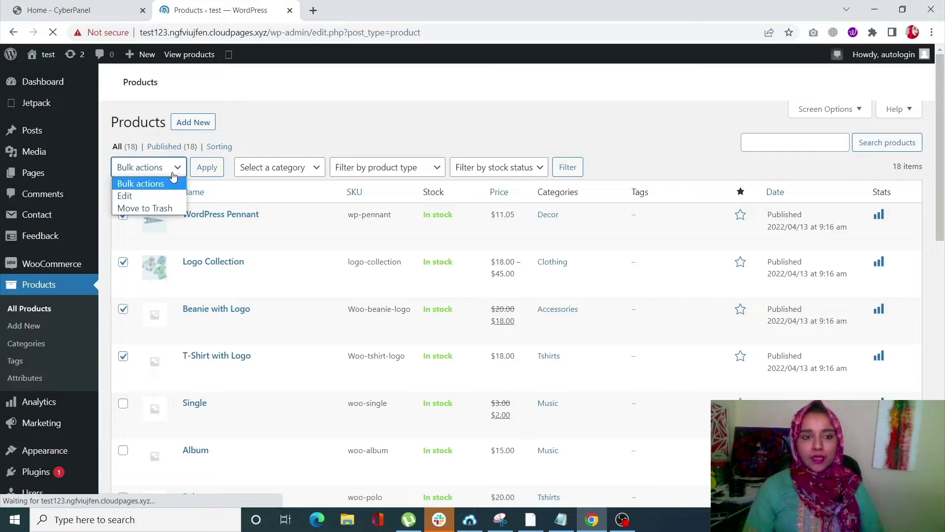
left_click(175, 209)
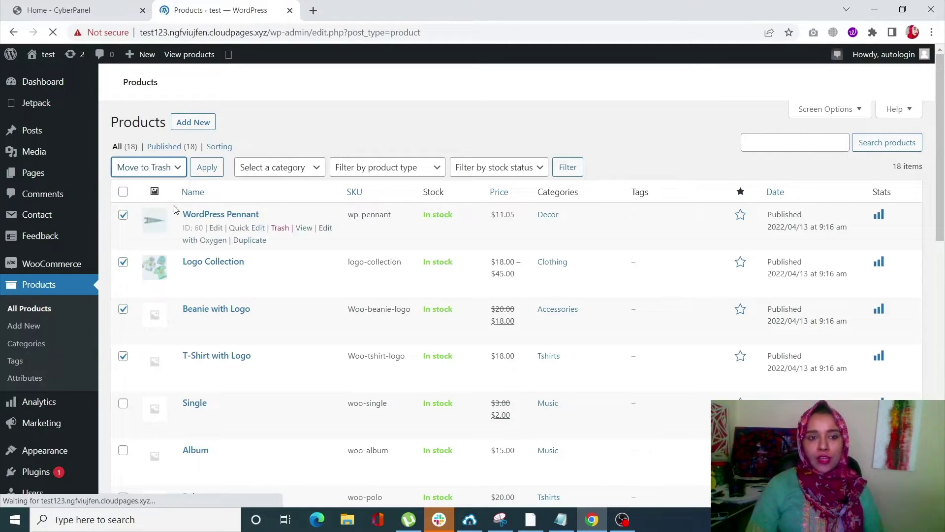
Step: Apply the trash action to the four products, then select all 14 remaining products
left_click(212, 170)
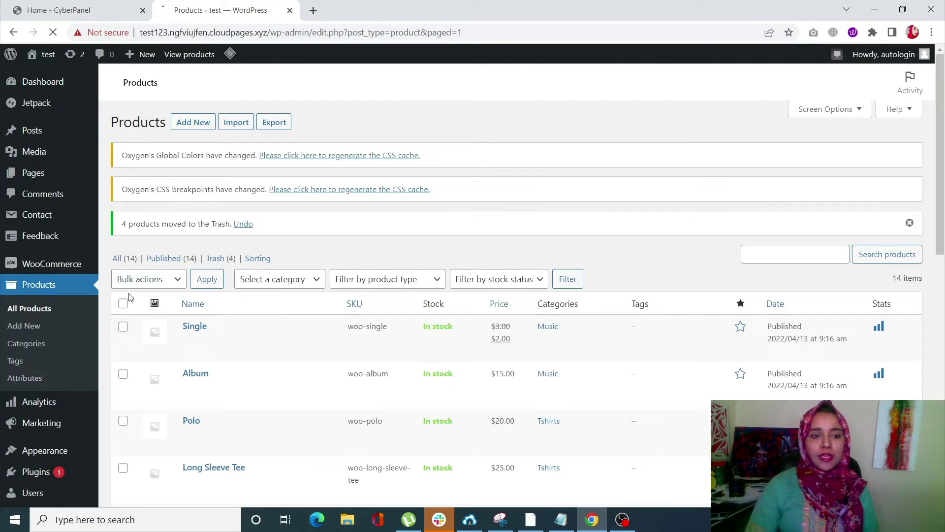
left_click(123, 304)
scroll(126, 309, "down", 10)
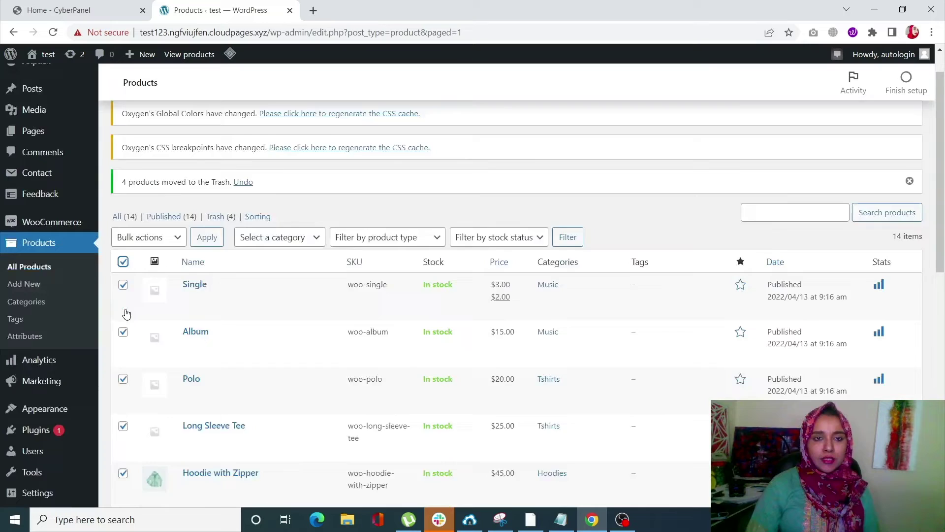
scroll(126, 309, "down", 1)
scroll(127, 310, "up", 11)
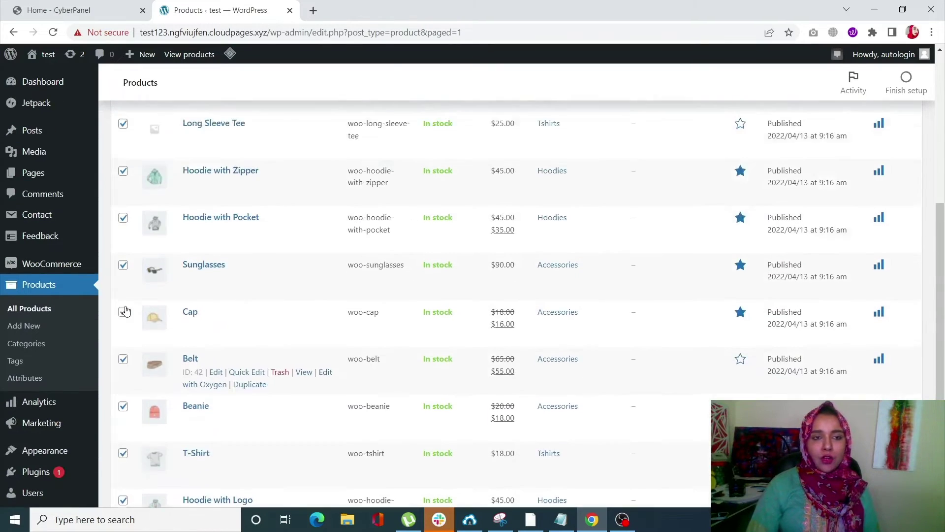
Step: Open and dismiss the Bulk actions list unchanged, then deselect all products
left_click(168, 279)
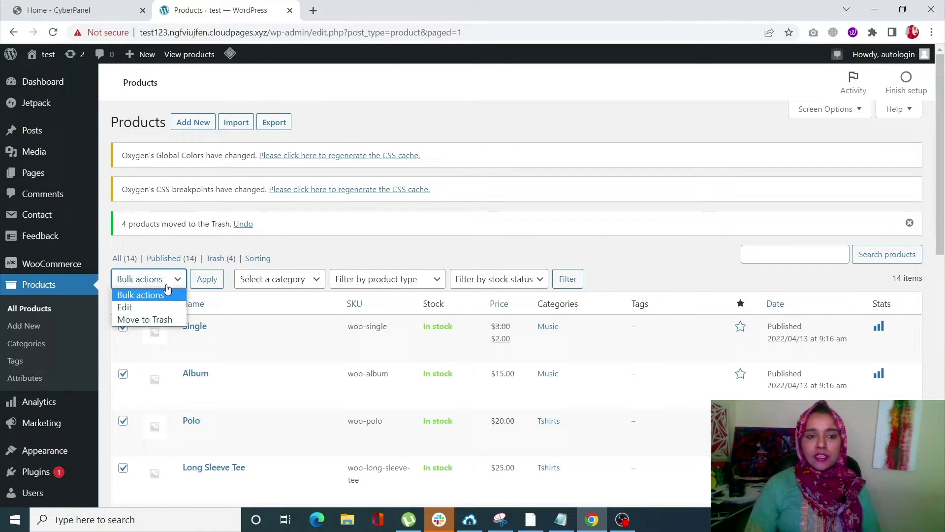
left_click(347, 260)
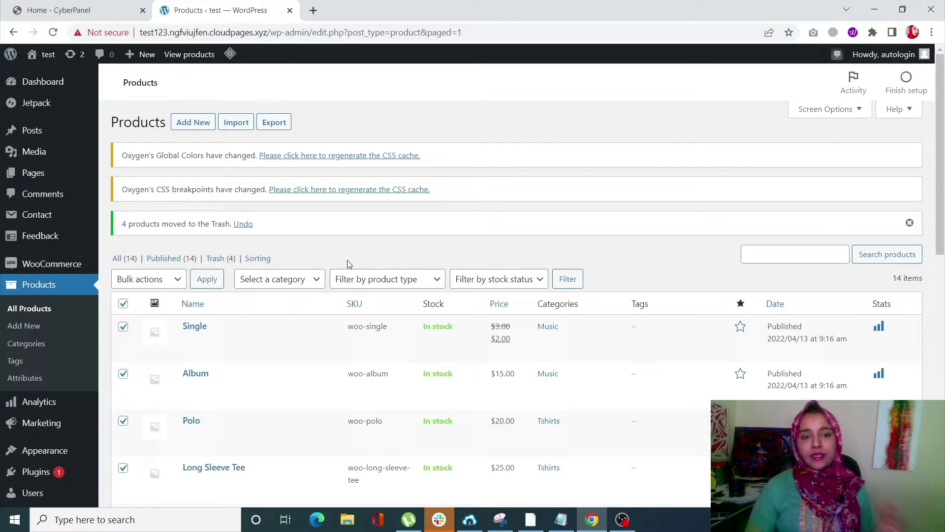
left_click(123, 304)
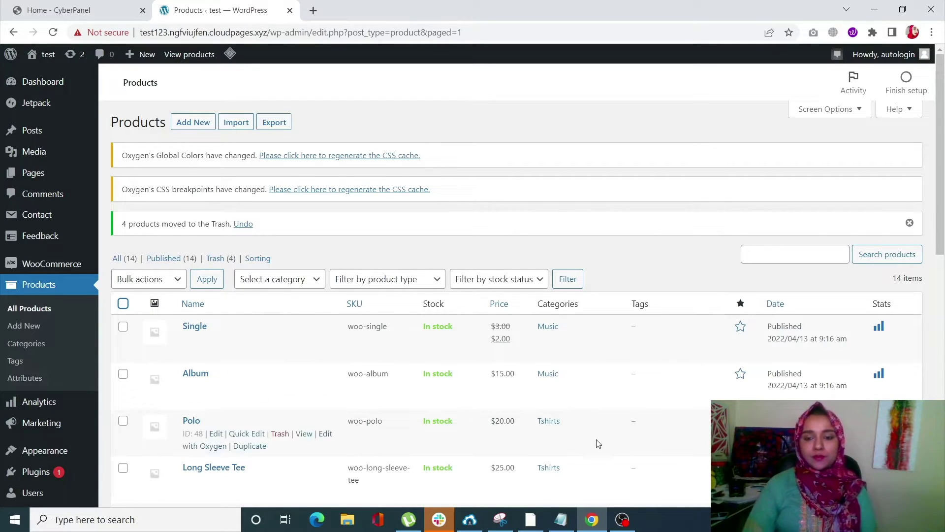
left_click(623, 519)
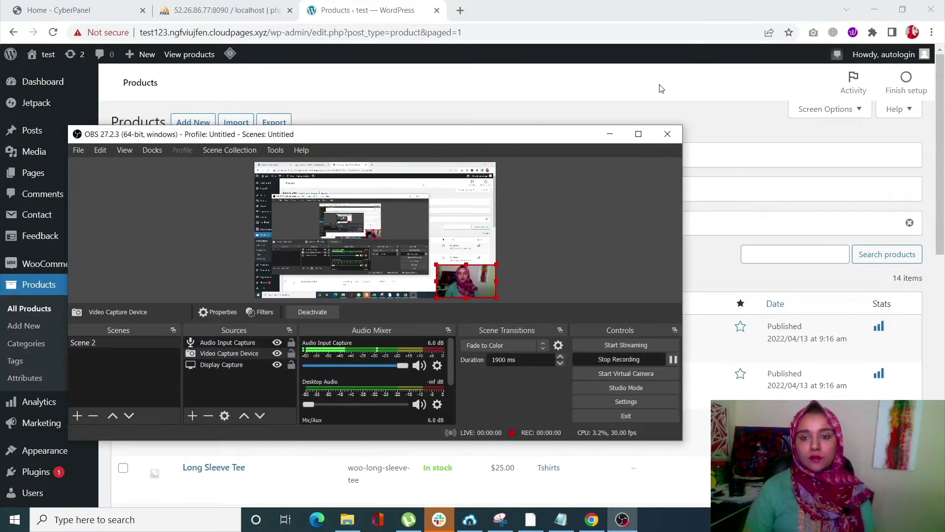
Step: Switch from the product list to the Home - CyberPanel browser tab
left_click(661, 88)
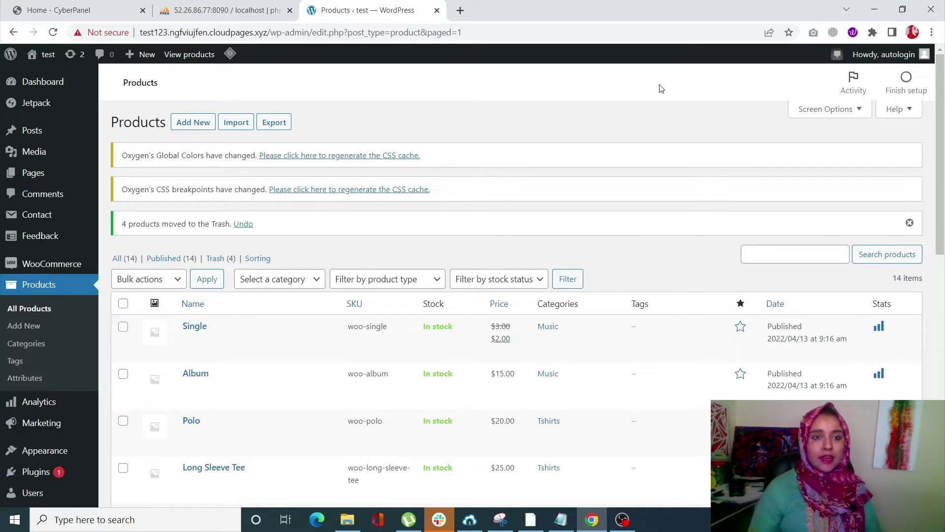
left_click(82, 10)
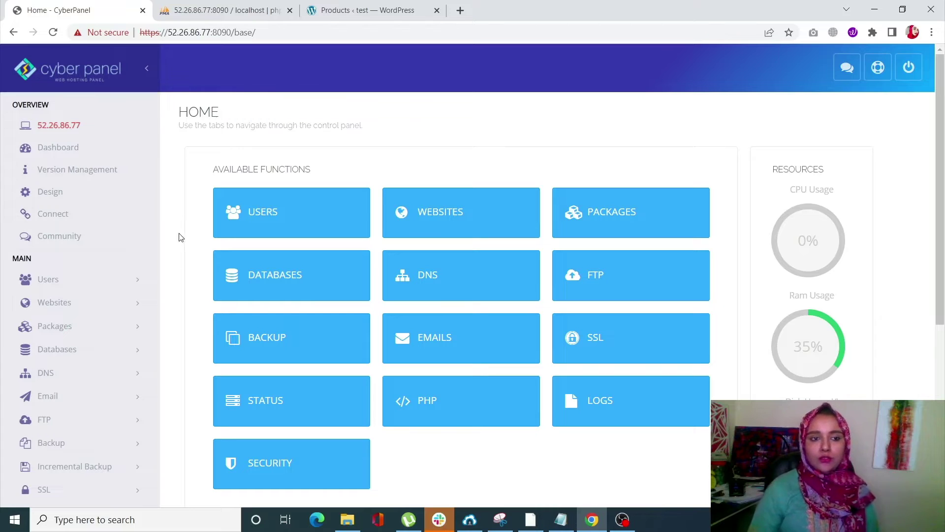
Step: Expand Databases in the CyberPanel sidebar and launch PHPMYAdmin in a new tab
left_click(84, 346)
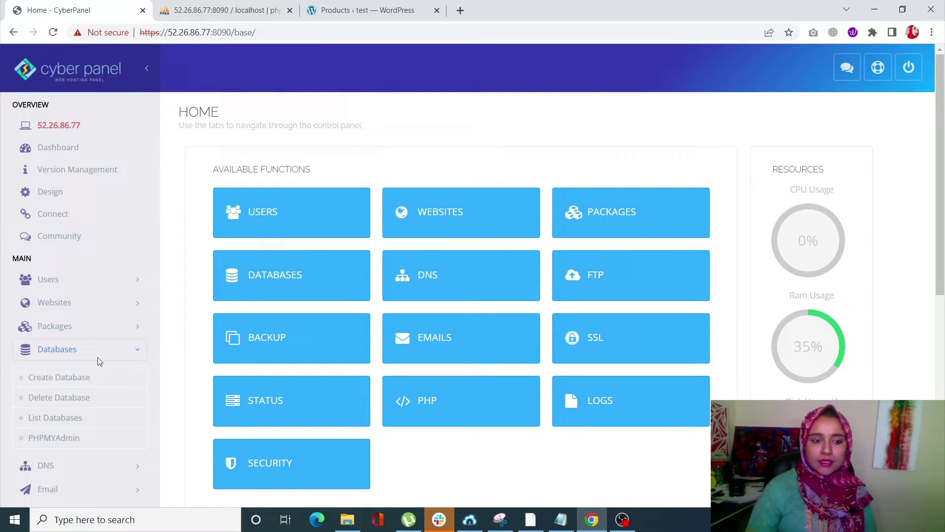
left_click(113, 446)
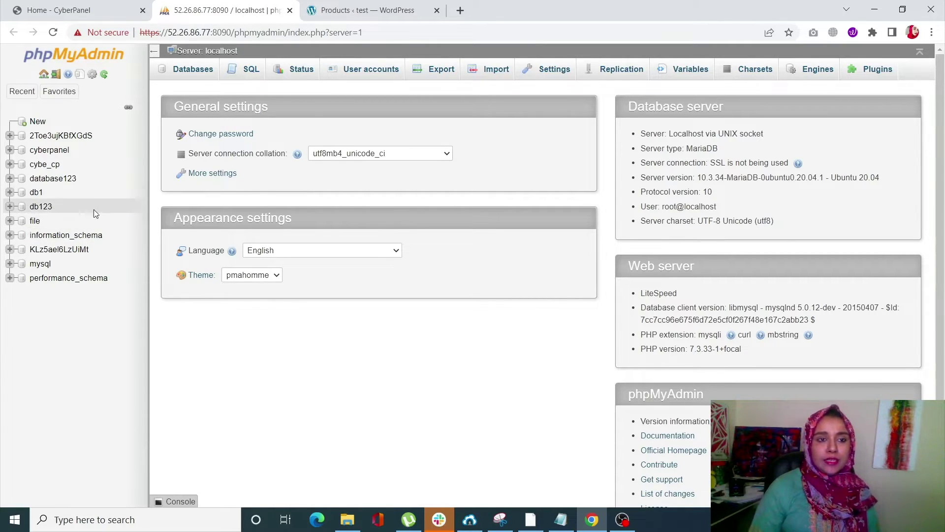
Step: Go to phpMyAdmin's server SQL page and bring up the Notepad deletion script
left_click(242, 80)
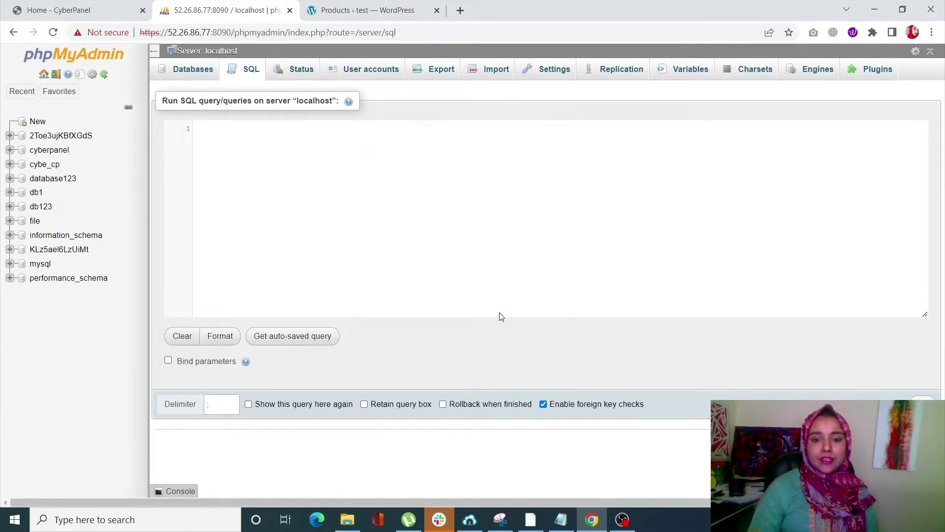
left_click(560, 525)
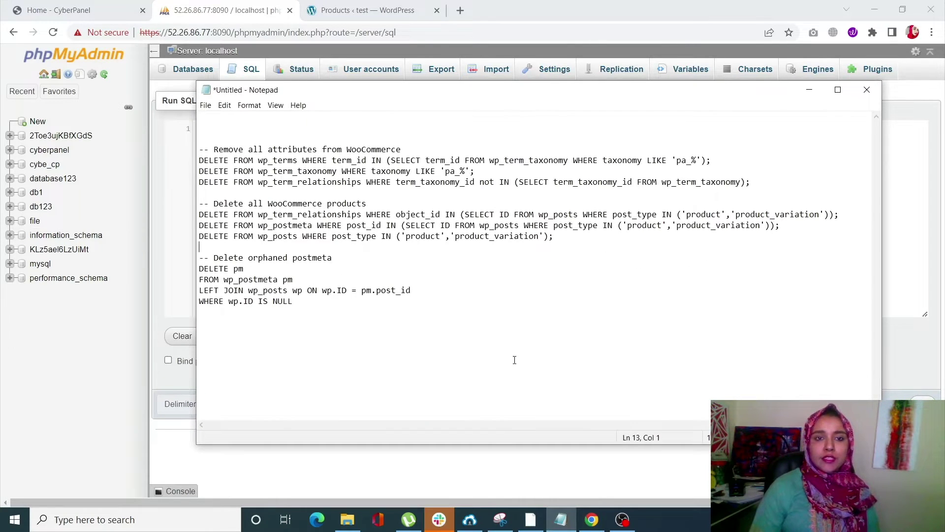
Step: Select the whole Notepad SQL script, from its final line up to line 4
left_click_drag(284, 162, 305, 173)
left_click(305, 174)
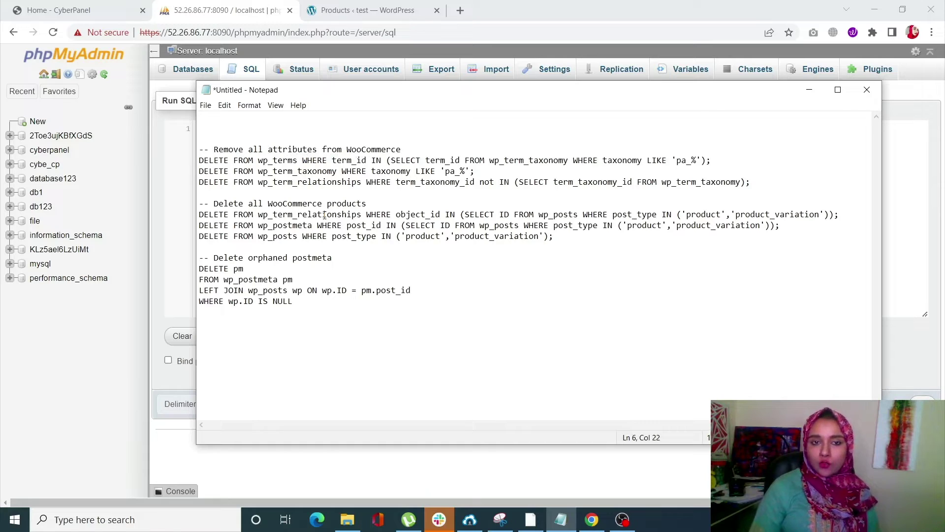
left_click(321, 313)
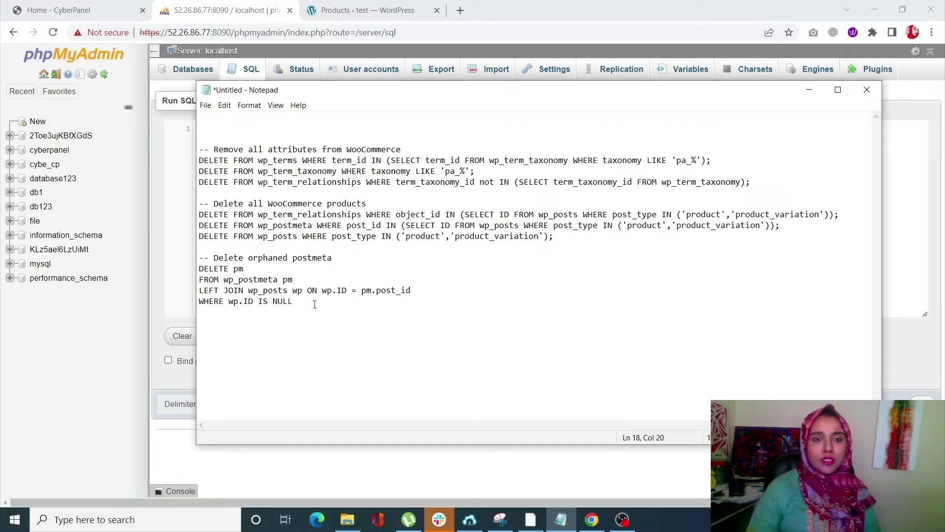
left_click_drag(314, 305, 175, 157)
key("ctrl+c")
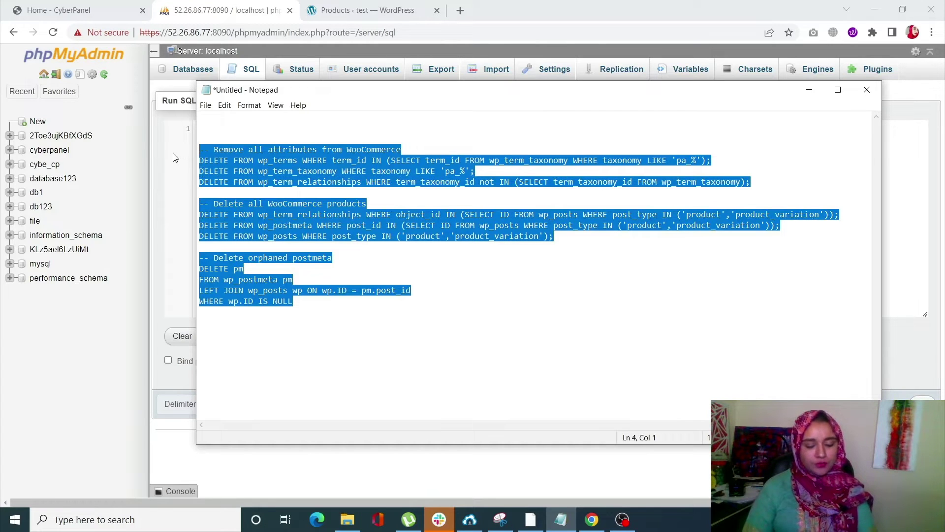
Step: Paste the 15-line WooCommerce DELETE script into phpMyAdmin's SQL query box
left_click(191, 247)
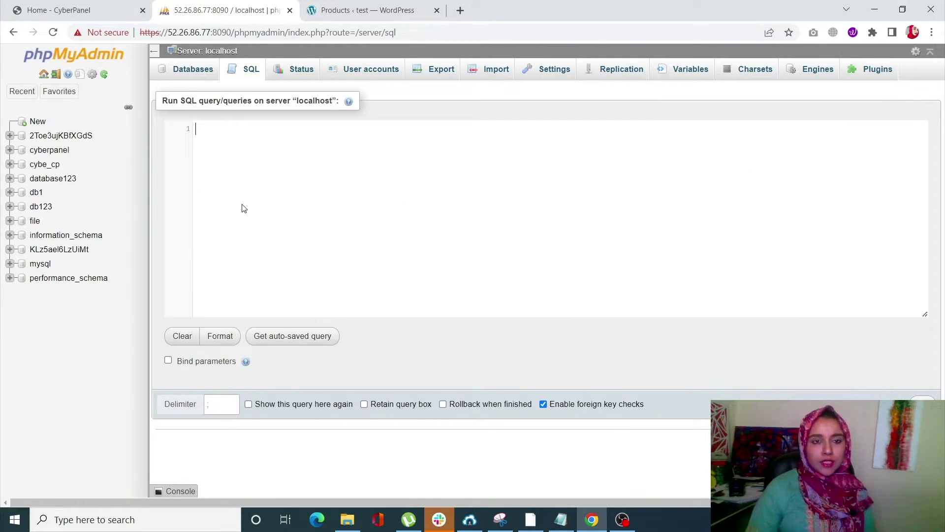
key("ctrl+v")
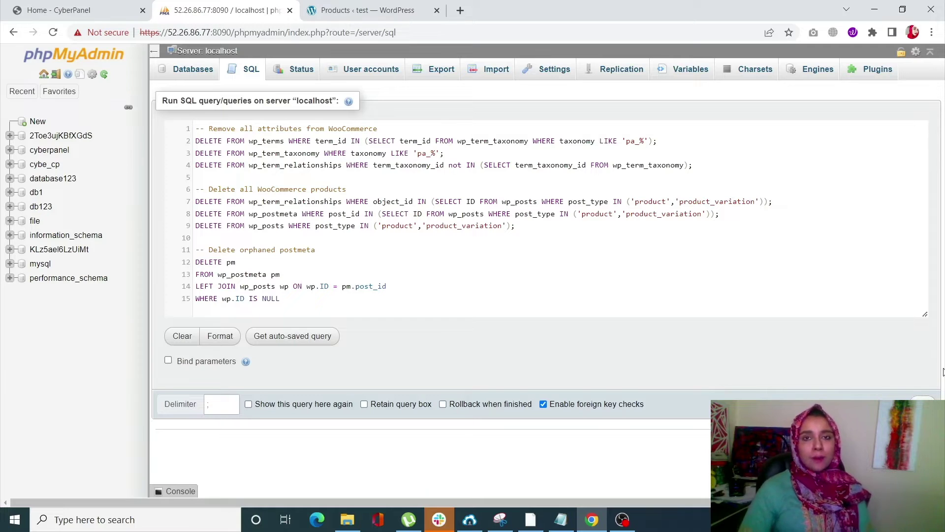
key("alt+Tab")
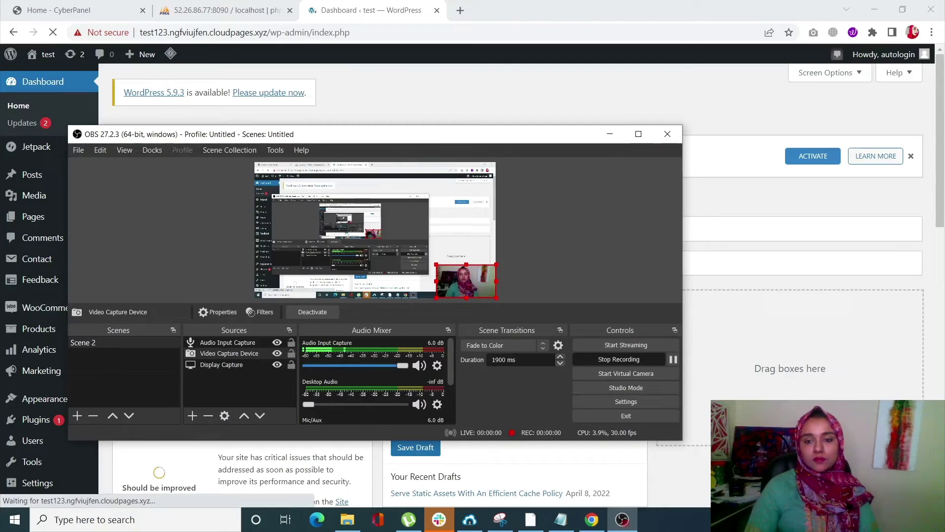
key("alt+Tab")
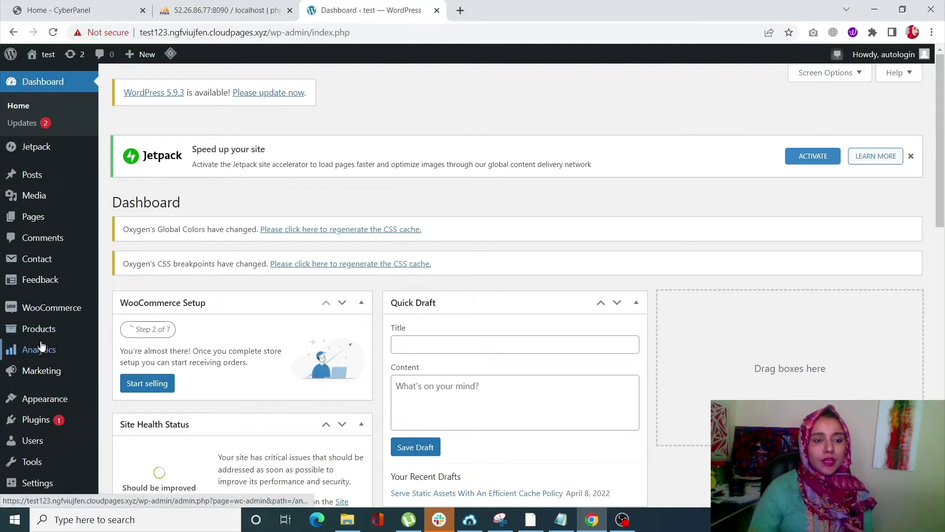
scroll(59, 335, "down", 1)
mouse_move(54, 378)
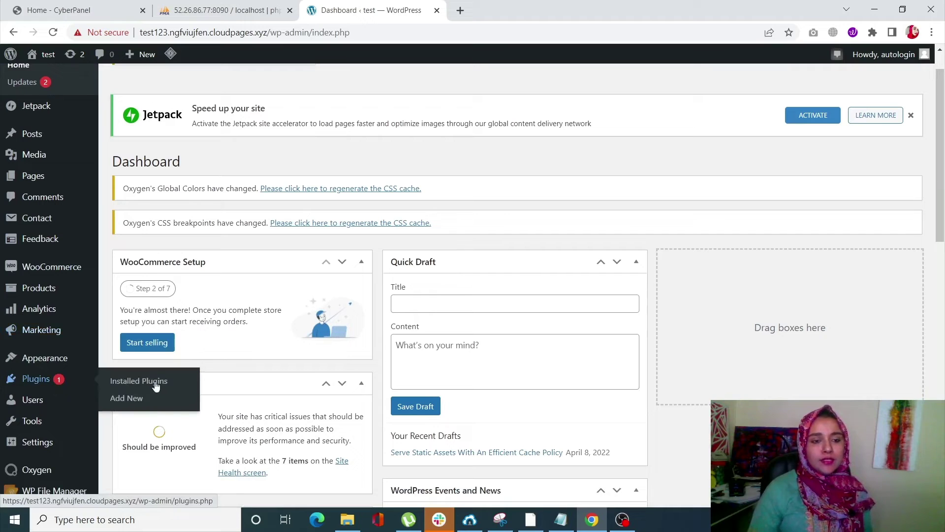
Step: Go to the Add Plugins page and dismiss the notifications panel
left_click(155, 406)
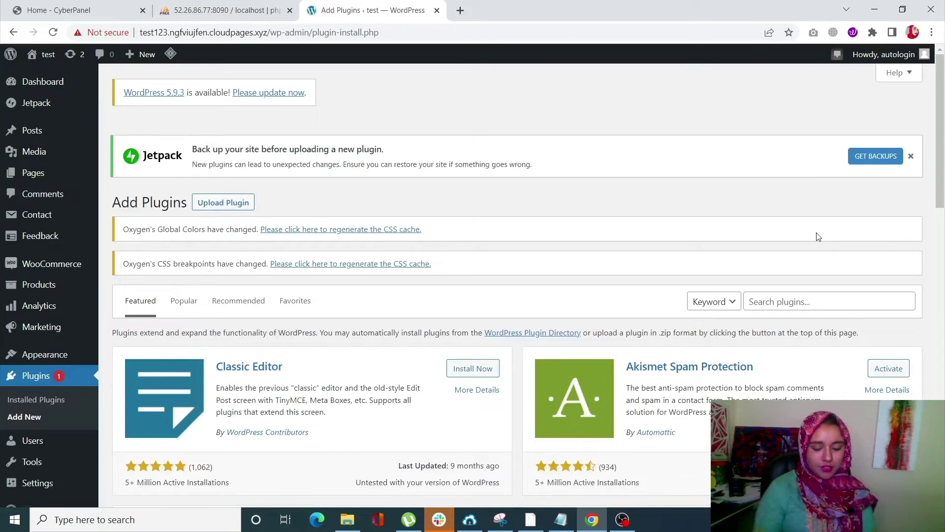
scroll(818, 237, "down", 8)
key("n")
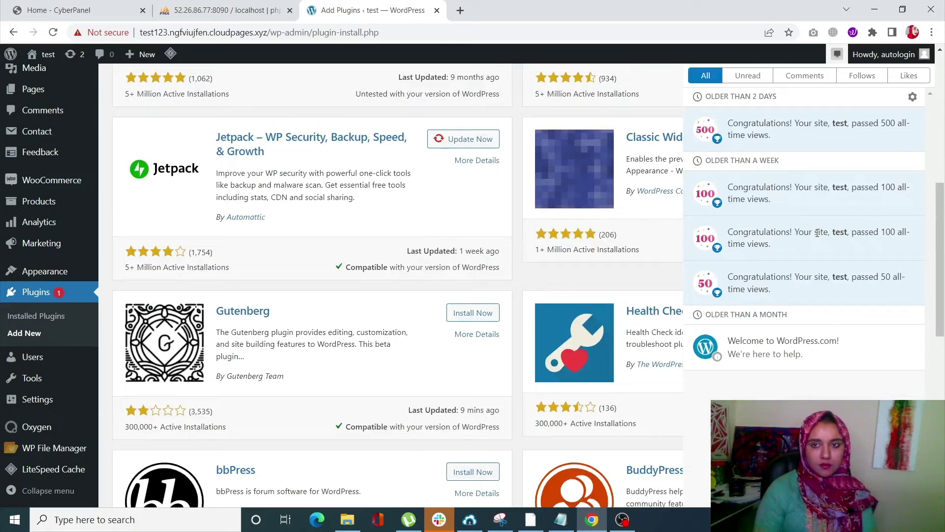
scroll(863, 364, "up", 8)
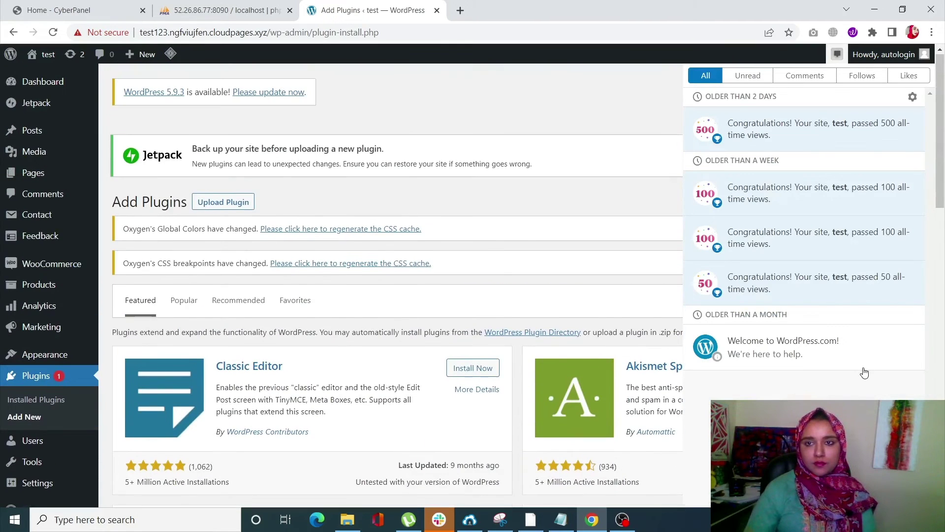
left_click(612, 98)
Step: Search the plugin directory for 'smart manager' and install Smart Manager For WooCommerce
left_click(809, 302)
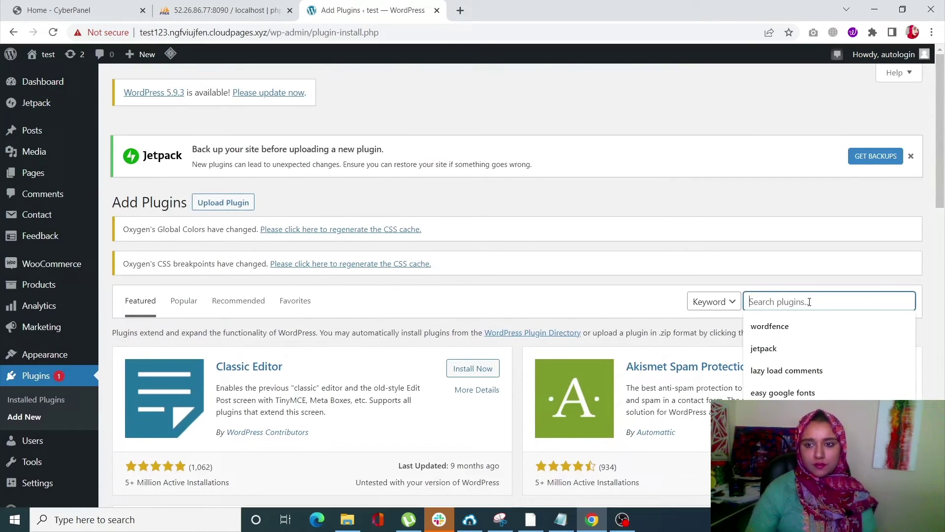
type("smart m")
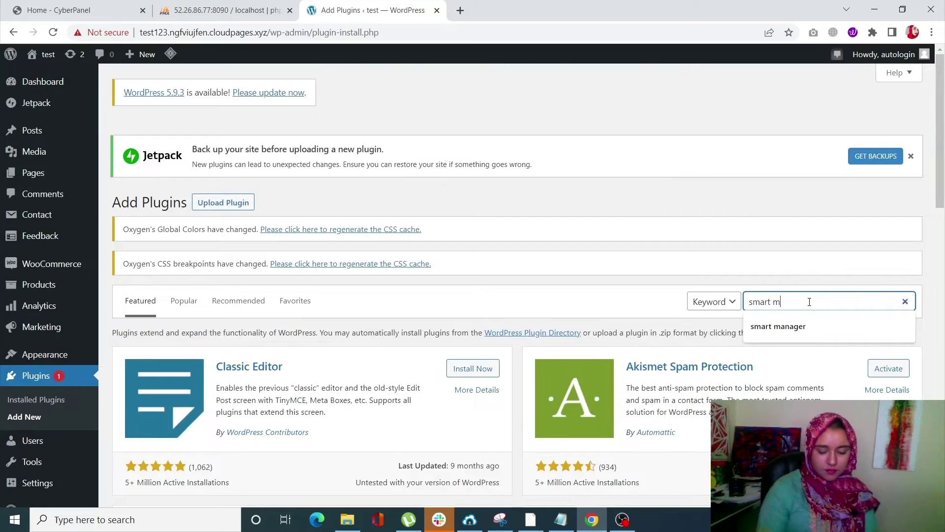
type("anager")
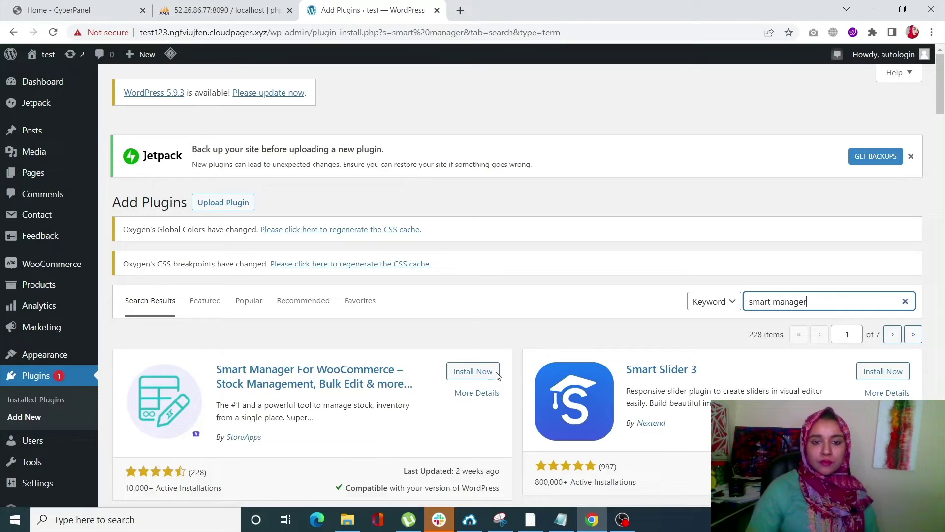
scroll(431, 377, "down", 3)
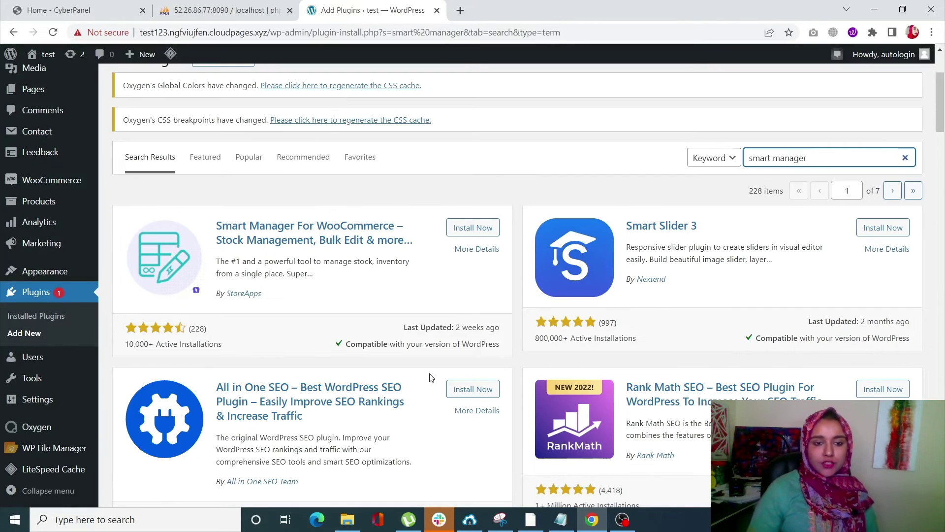
left_click(459, 235)
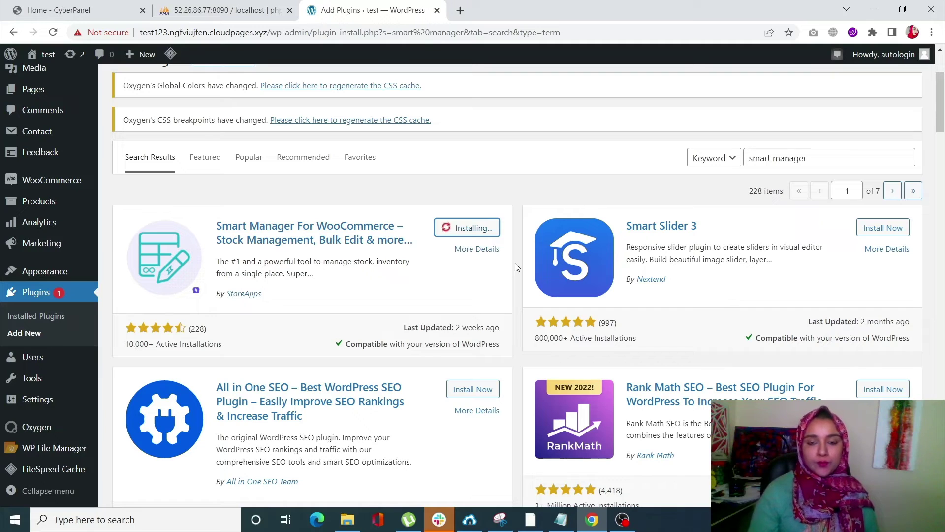
Step: Activate the freshly installed Smart Manager For WooCommerce plugin
left_click(472, 231)
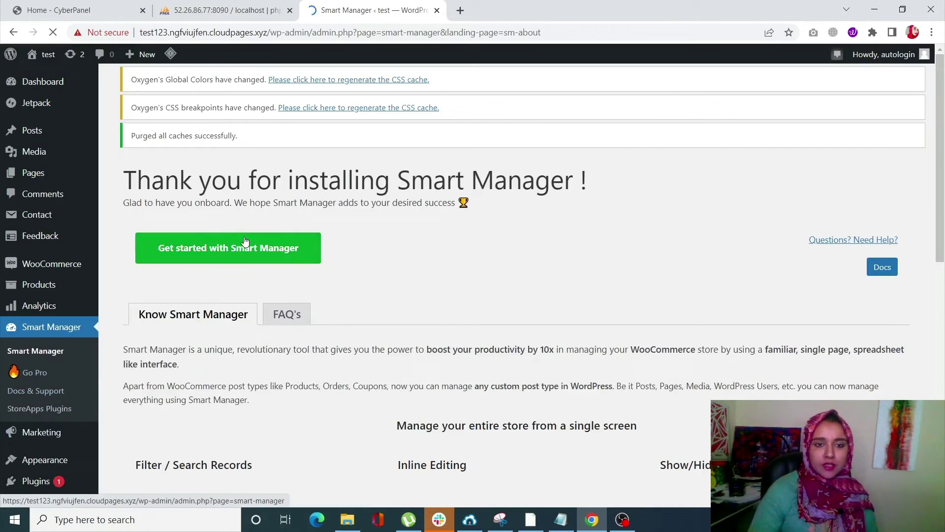
Step: Launch Smart Manager's Products grid and scroll through products like Single, Album and Polo
left_click(245, 241)
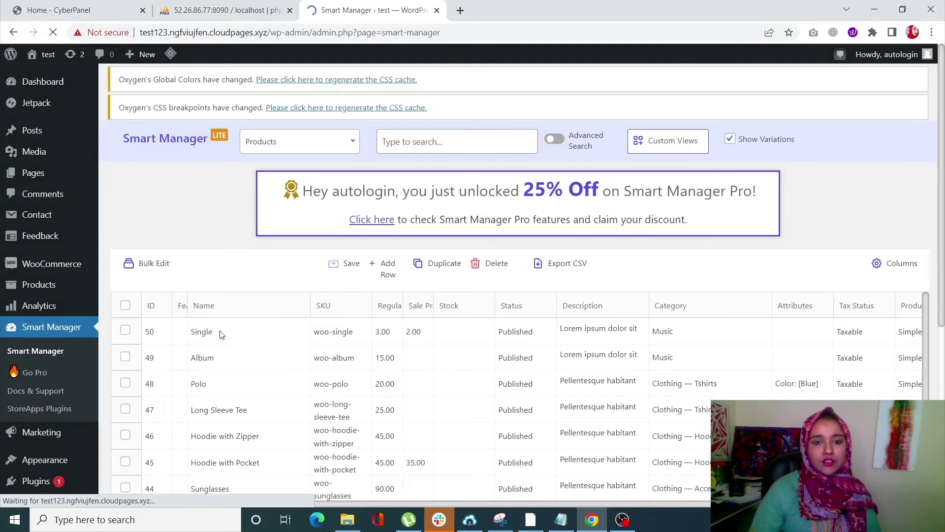
scroll(199, 253, "down", 3)
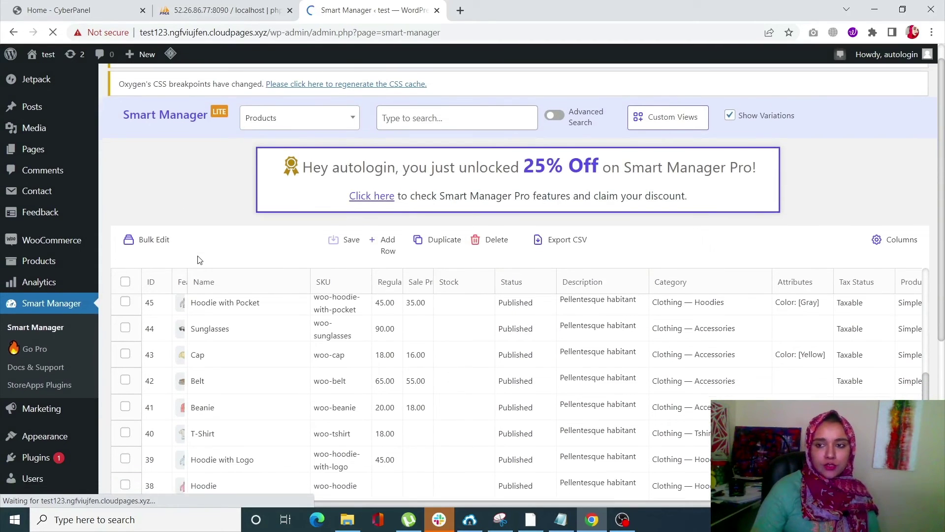
scroll(197, 260, "down", 2)
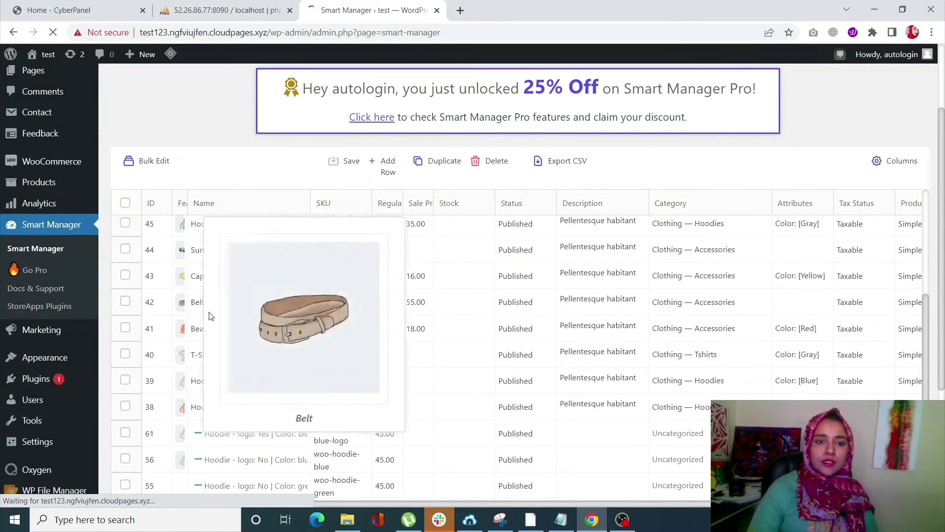
Step: Select Hoodie with Pocket, Sunglasses, Cap, Belt, Beanie and T-Shirt, then choose Delete > Move to Trash
left_click(125, 225)
left_click(125, 249)
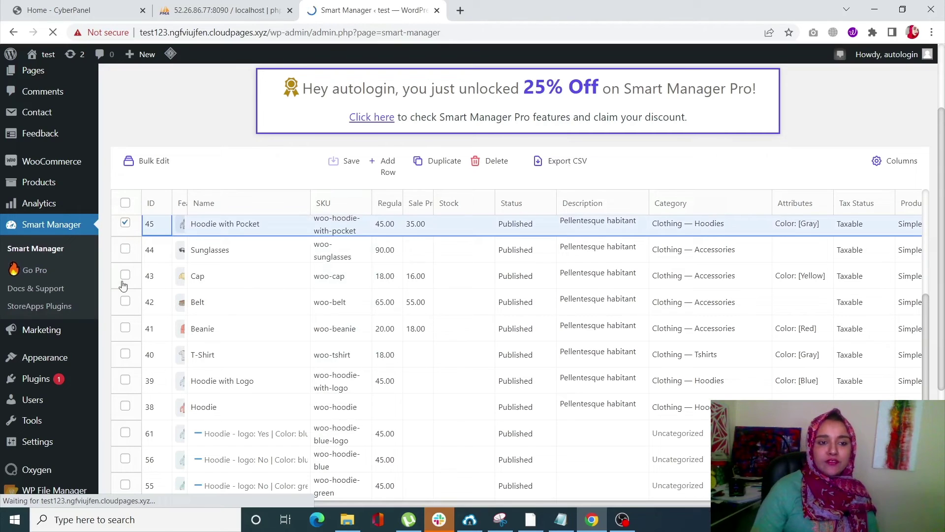
left_click(123, 285)
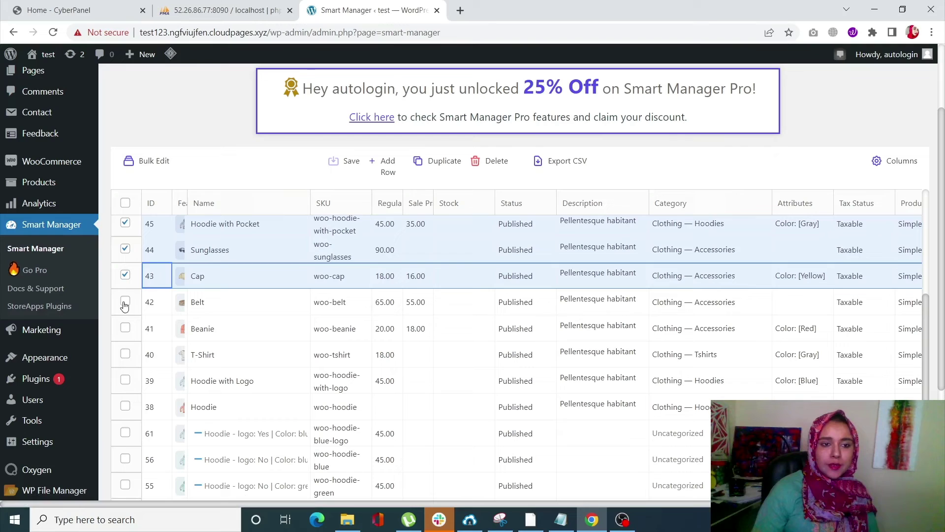
left_click(125, 303)
left_click(125, 328)
left_click(123, 354)
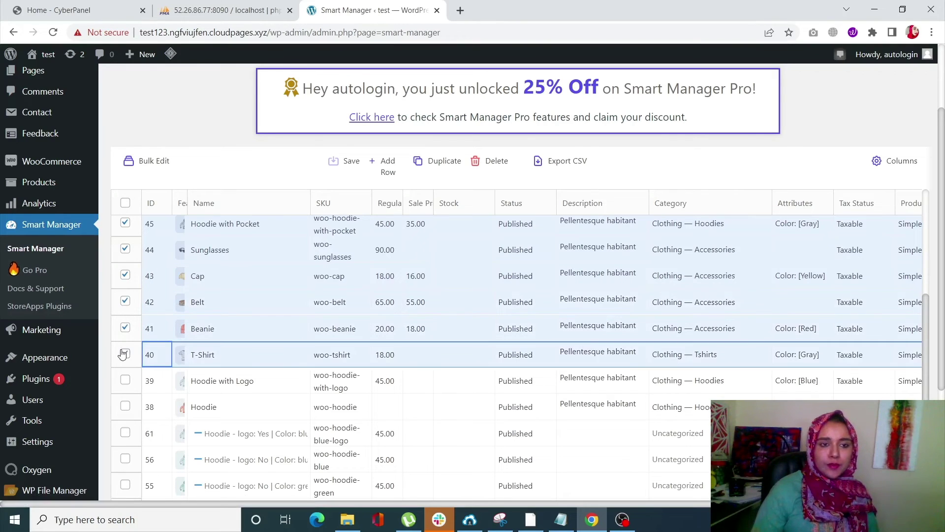
mouse_move(510, 172)
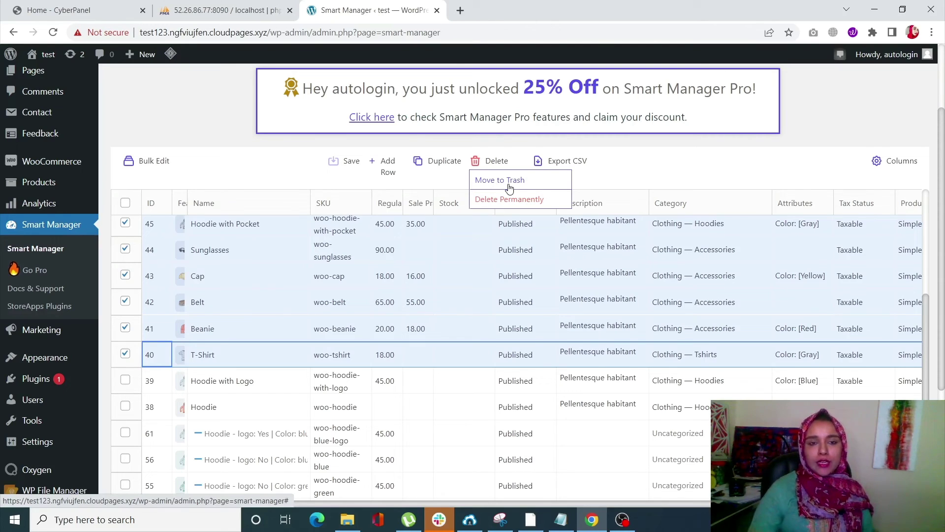
left_click(509, 186)
Step: Select all product and variation rows with the grid's header checkbox, then return to the top
left_click(126, 203)
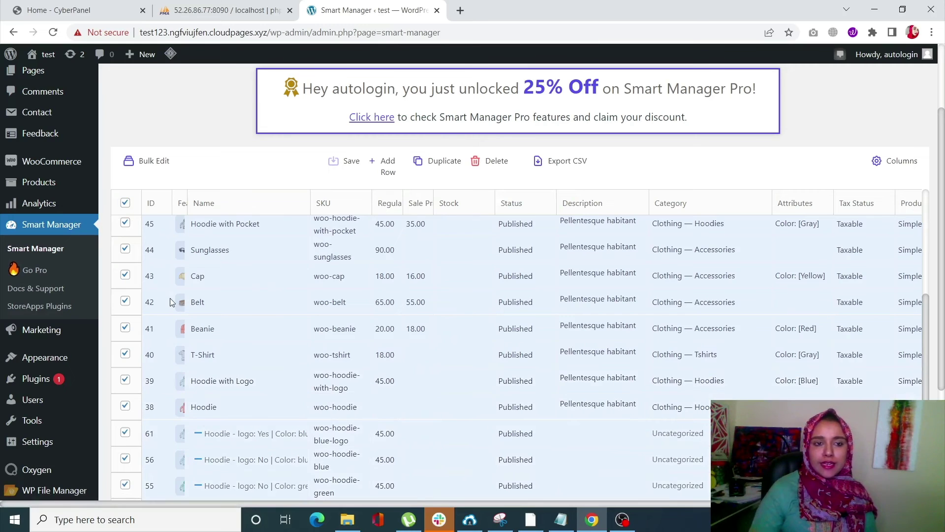
mouse_move(174, 256)
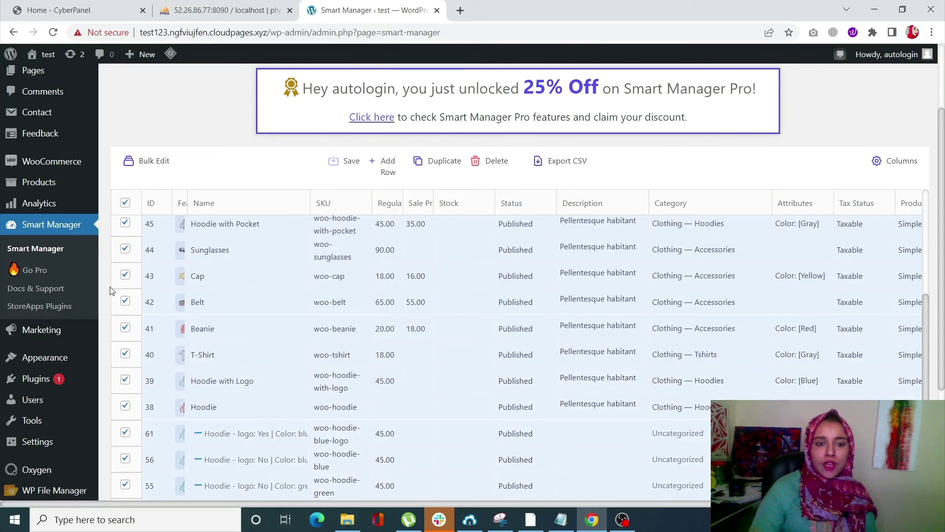
scroll(113, 293, "down", 4)
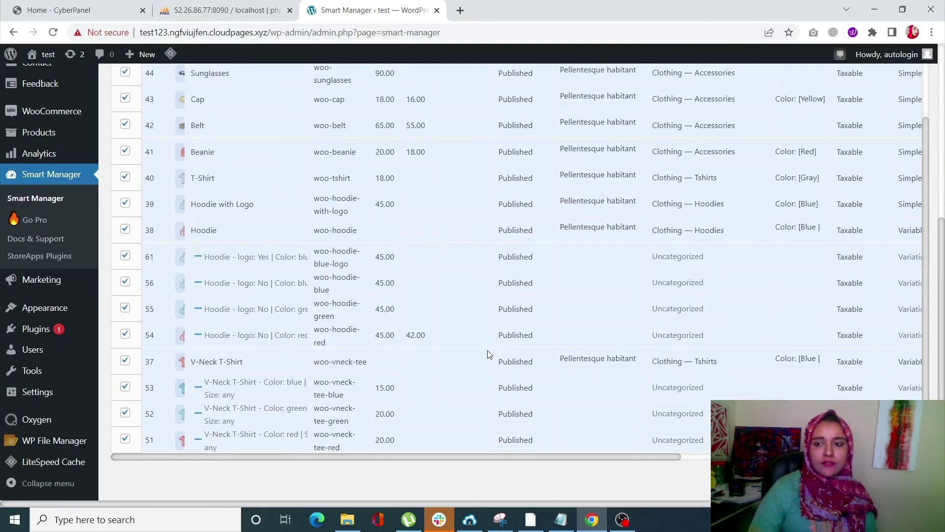
scroll(460, 360, "up", 3)
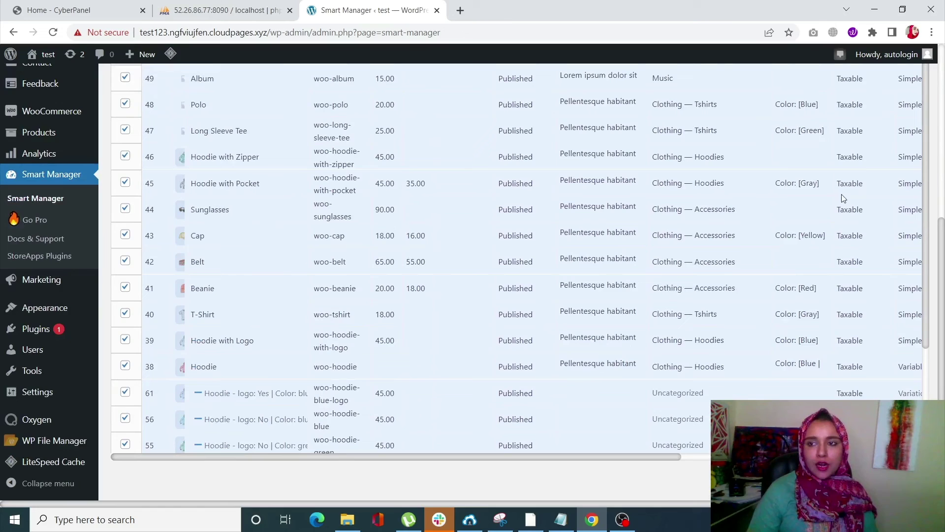
left_click(942, 177)
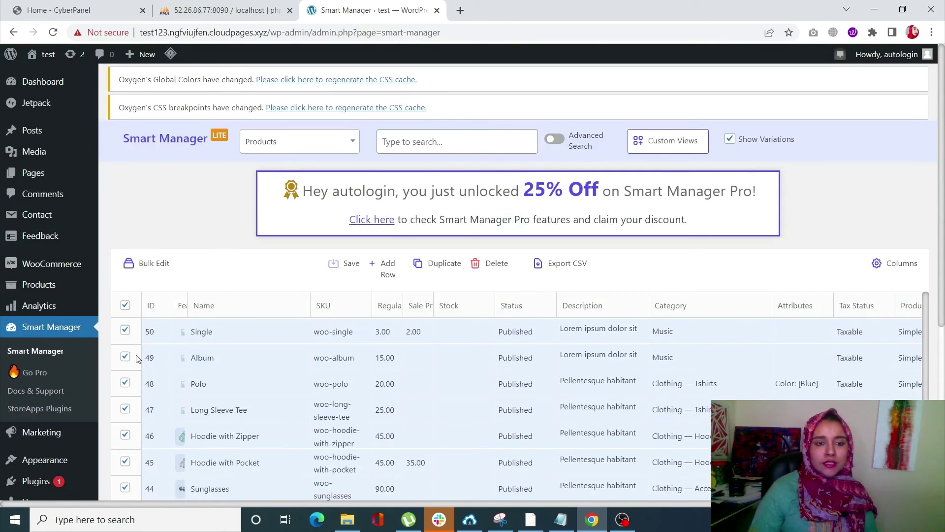
mouse_move(481, 267)
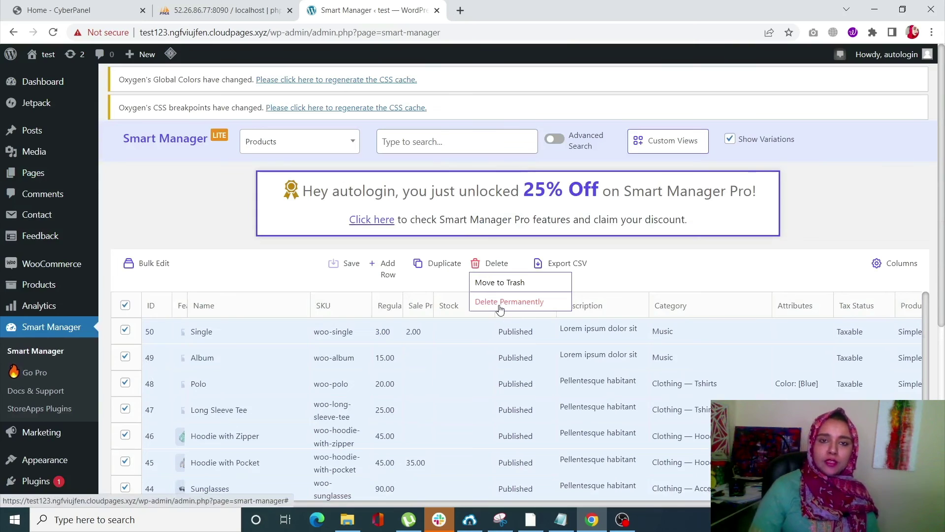